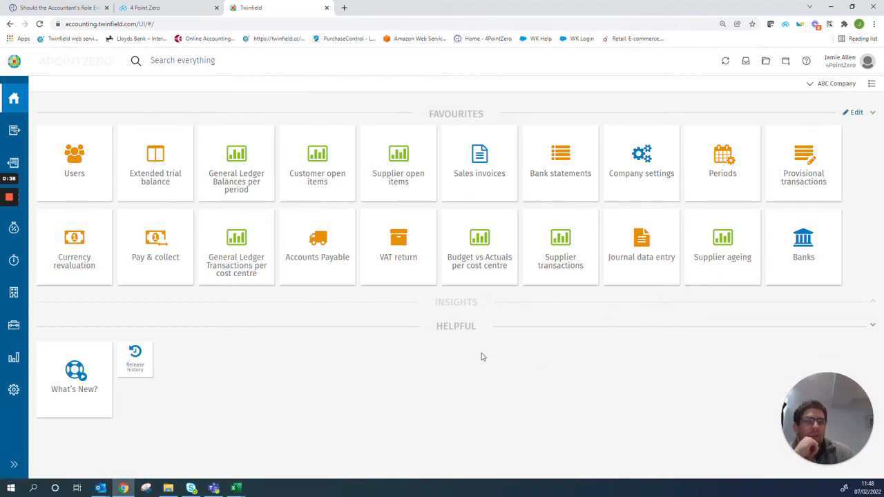
# Start a new bank account under Cash & Banks, named Bank Account No.2, with account type BBAN - Basic Bank Account Number.
pyautogui.click(13, 464)
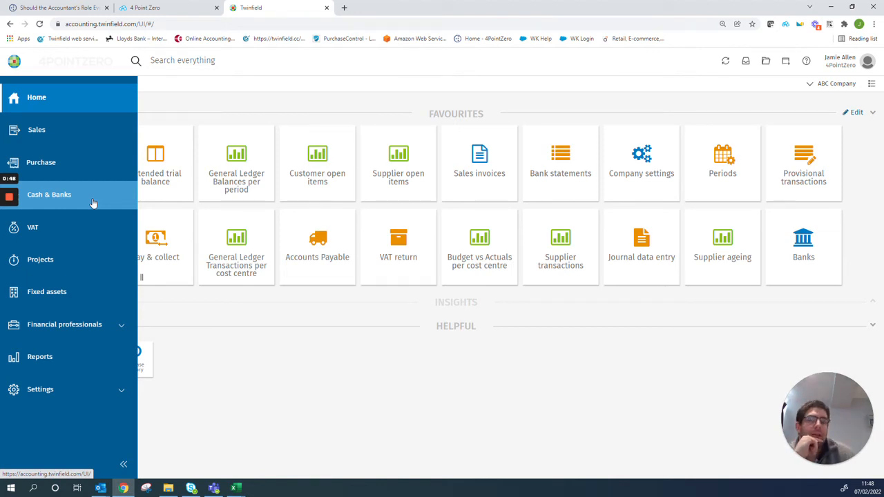
pyautogui.click(93, 202)
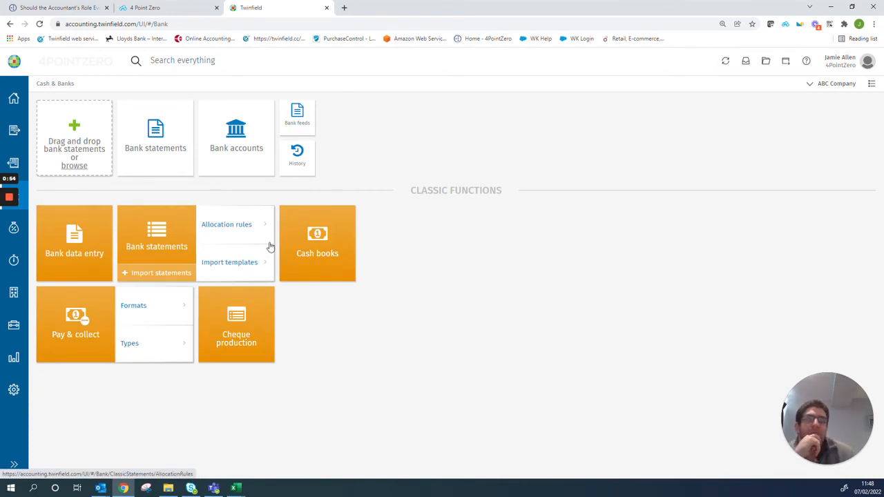
pyautogui.click(239, 159)
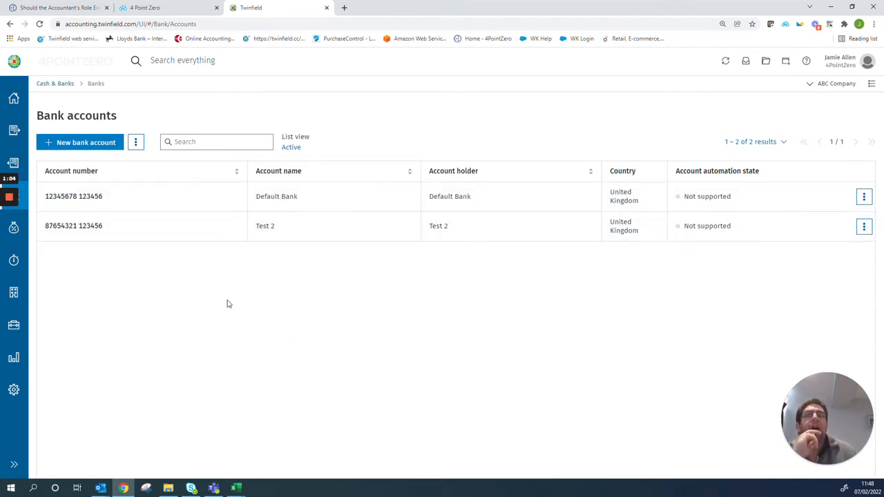
pyautogui.click(77, 143)
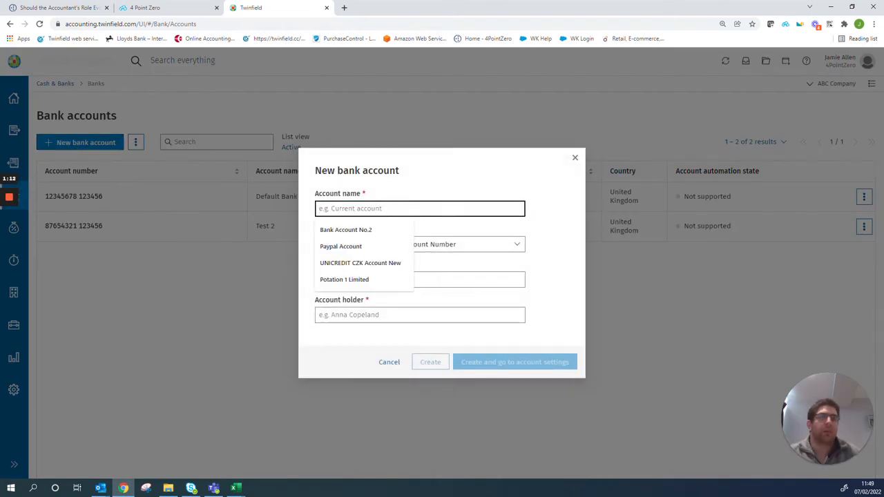
pyautogui.click(346, 231)
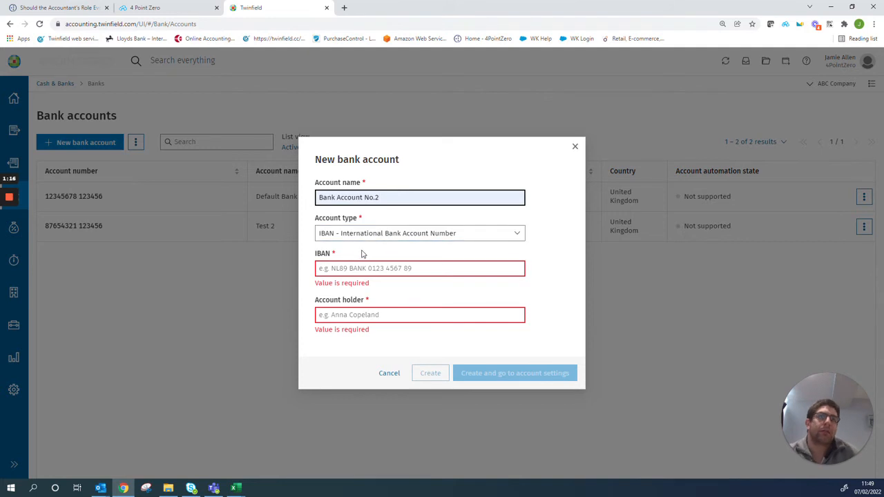
pyautogui.click(377, 242)
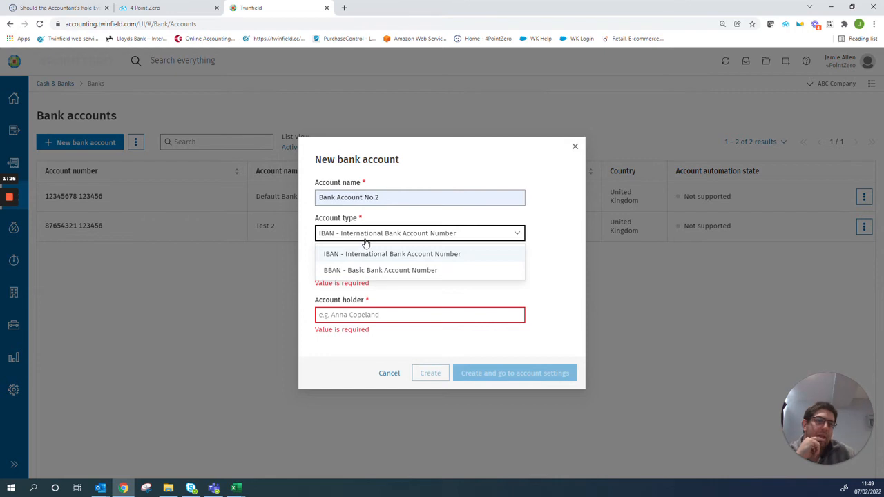
pyautogui.click(351, 271)
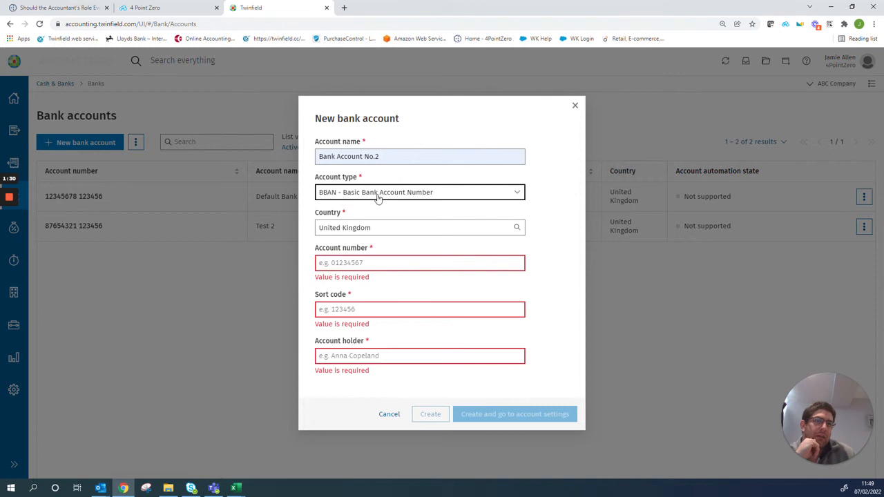
# Fill in the account number and sort code, set the account holder to ABC Demo, and create the account, continuing to its settings.
pyautogui.click(349, 263)
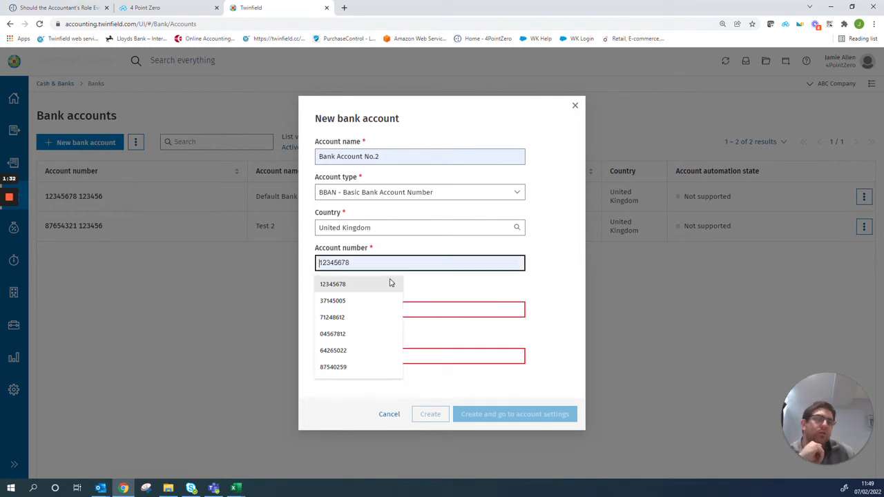
pyautogui.click(349, 285)
pyautogui.click(349, 304)
pyautogui.click(346, 324)
pyautogui.click(349, 345)
pyautogui.write('4')
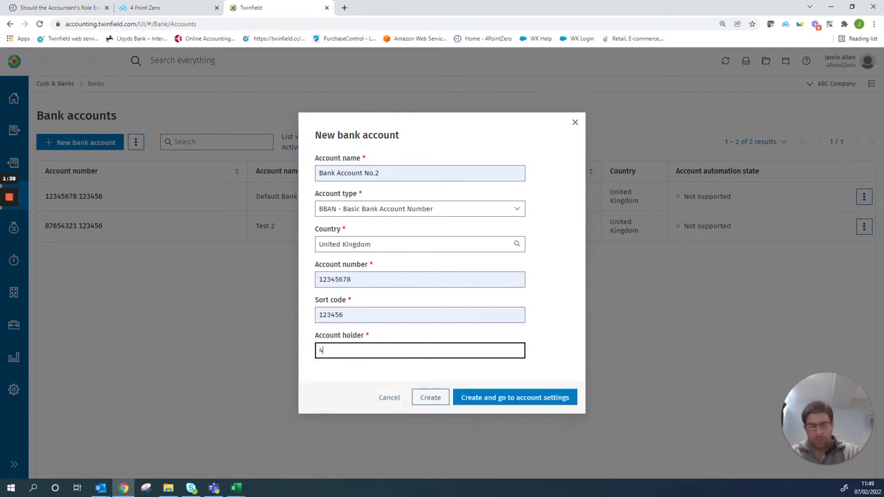
pyautogui.press('BackSpace')
pyautogui.write('ABC ')
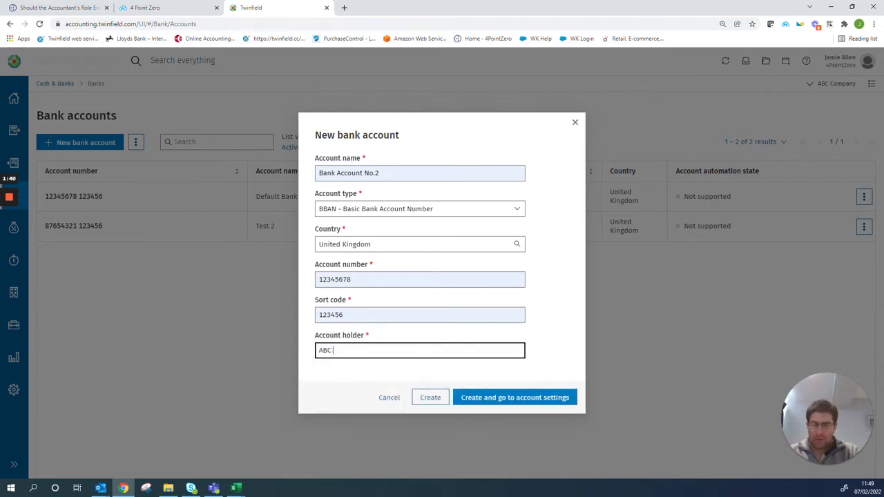
pyautogui.write('Demo')
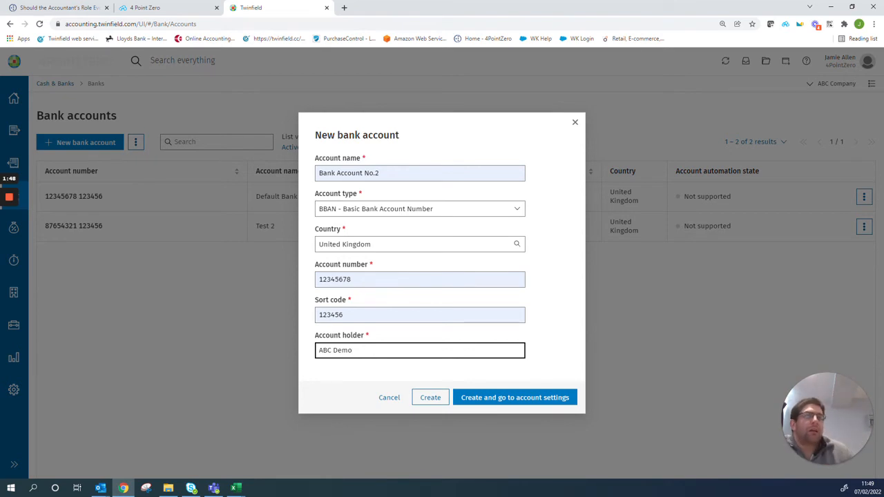
pyautogui.click(512, 402)
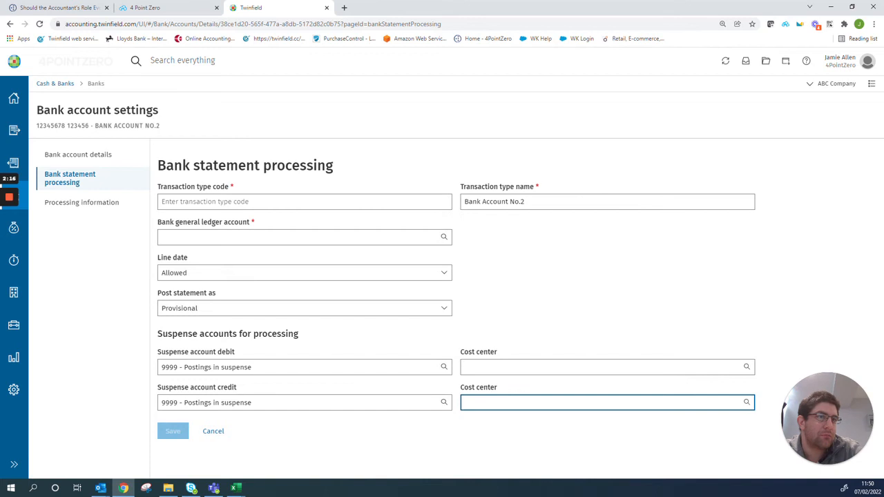
# Try to save the bank statement processing settings with ledger account 1203 - Bank Test 1 and transaction type code 1203.
pyautogui.click(256, 201)
pyautogui.click(262, 236)
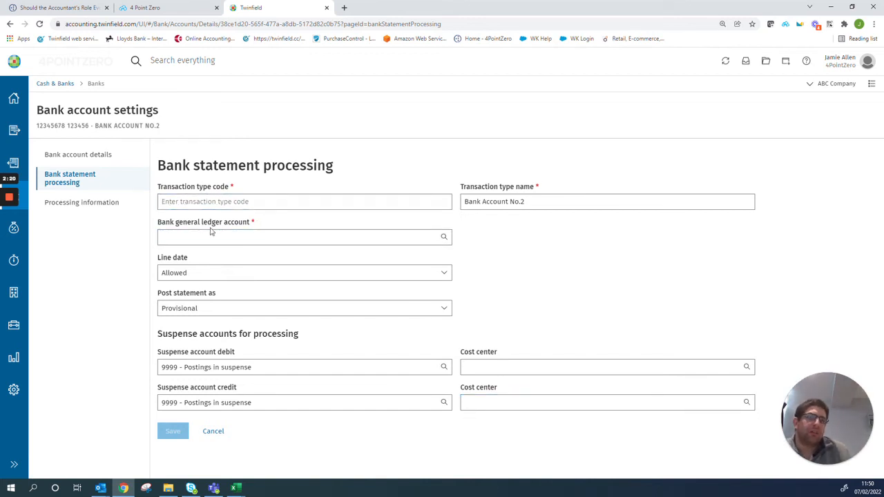
pyautogui.write('bank')
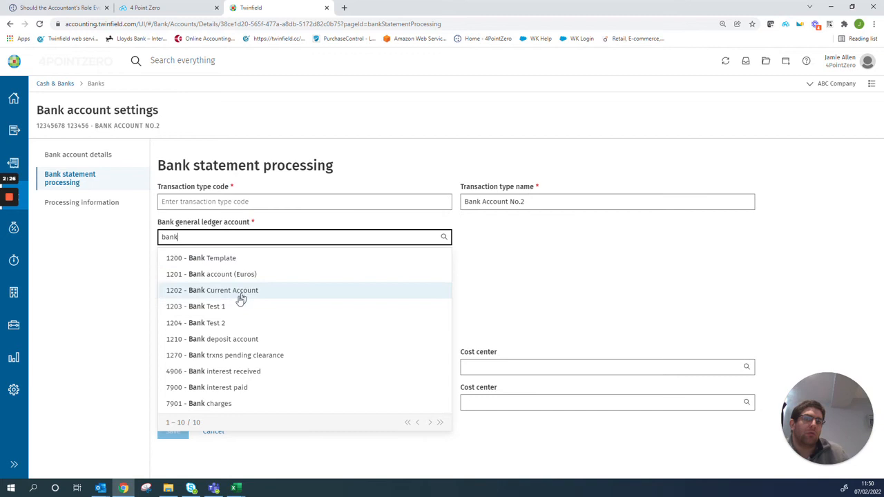
pyautogui.click(233, 307)
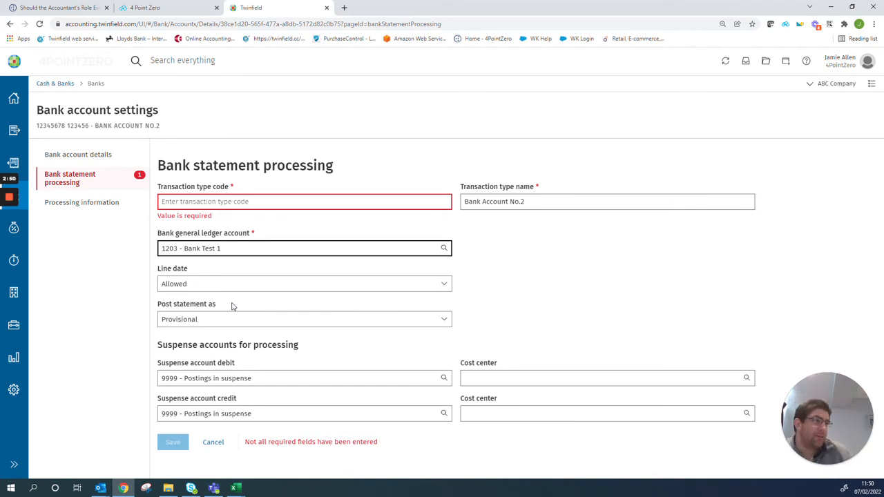
pyautogui.click(186, 203)
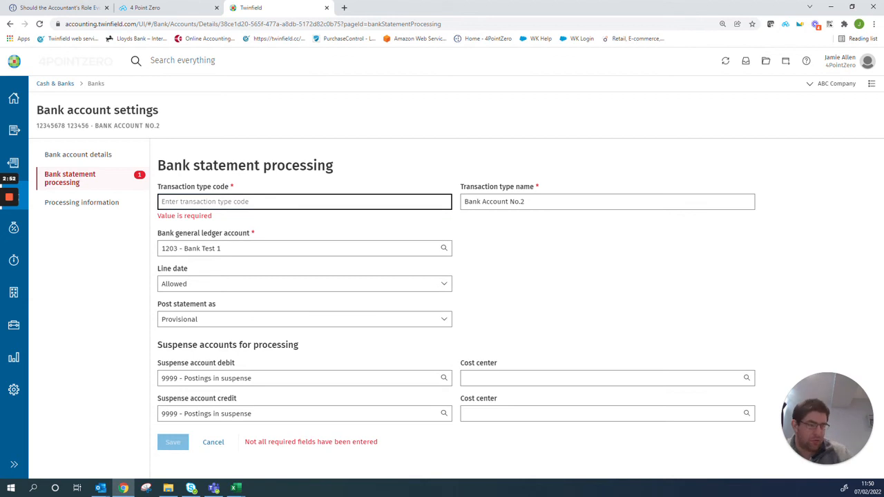
pyautogui.write('1203')
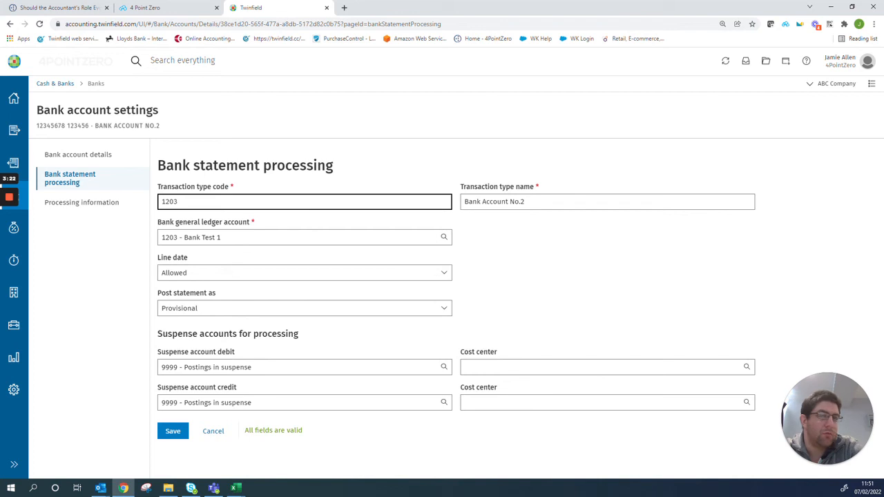
pyautogui.click(171, 431)
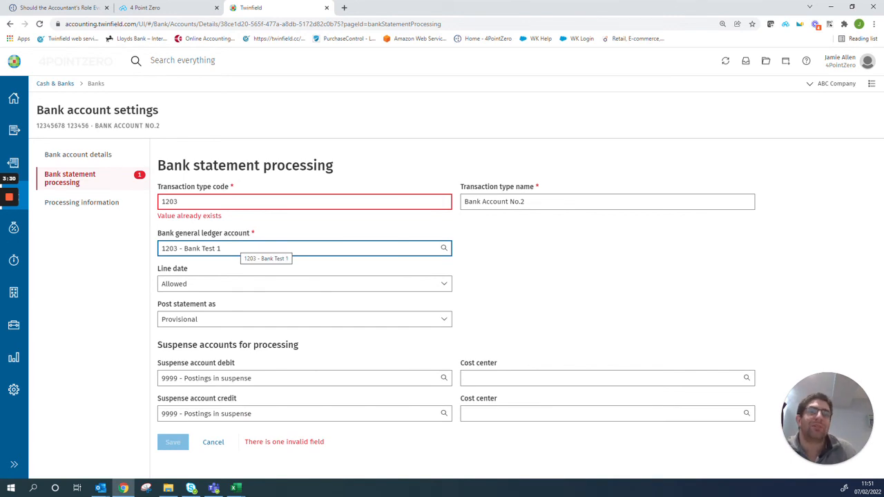
# Set the bank general ledger account to 1204 - Bank Test 2.
pyautogui.click(235, 247)
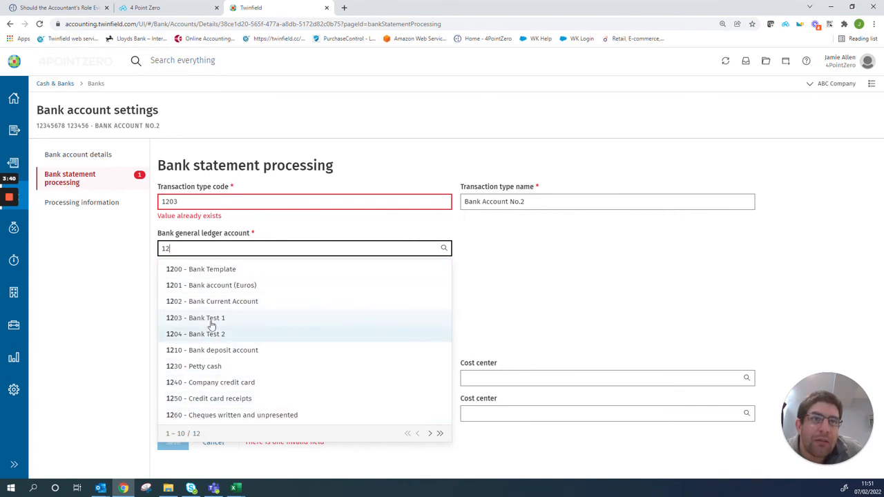
pyautogui.write('0')
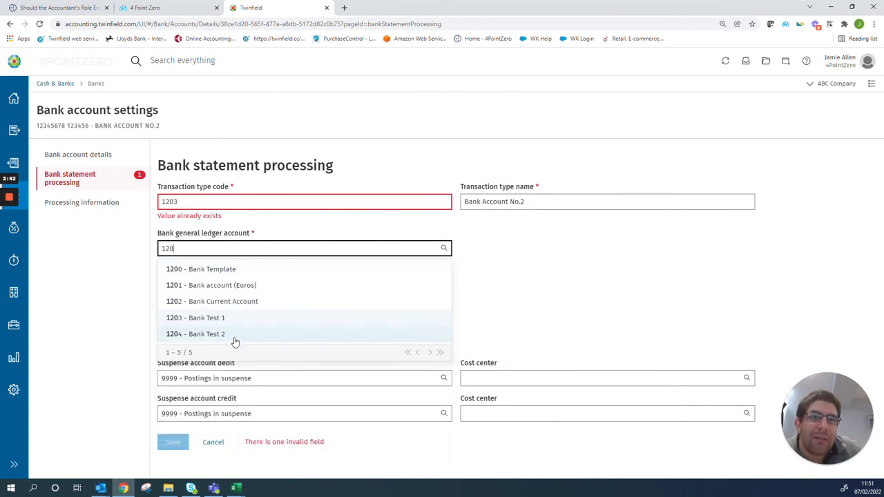
pyautogui.click(232, 317)
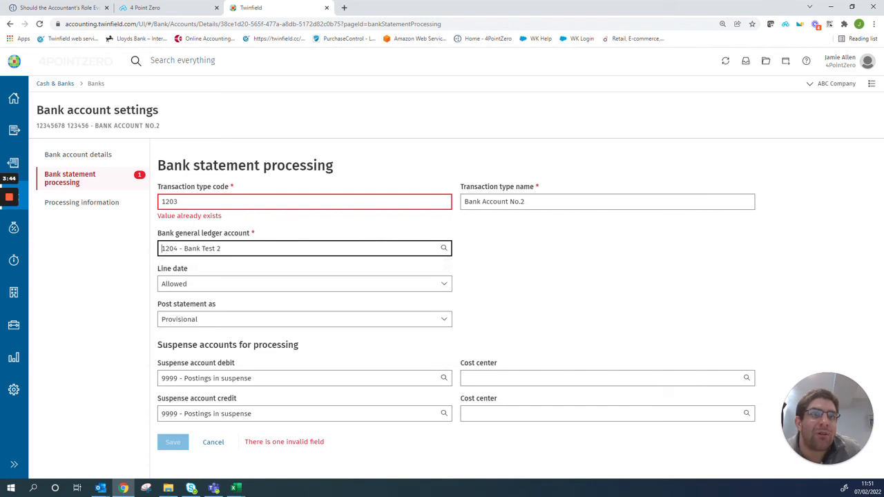
# Try to save the bank statement processing settings with transaction type code 1204.
pyautogui.press('BackSpace')
pyautogui.write('4')
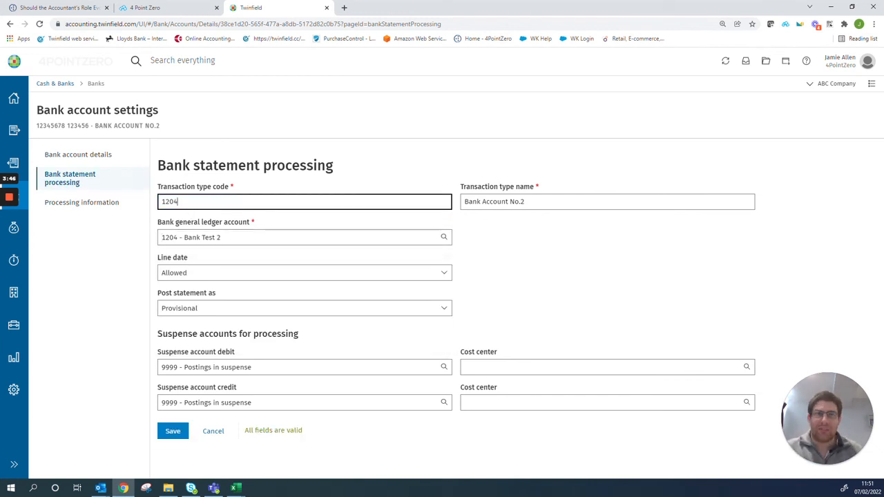
pyautogui.click(168, 431)
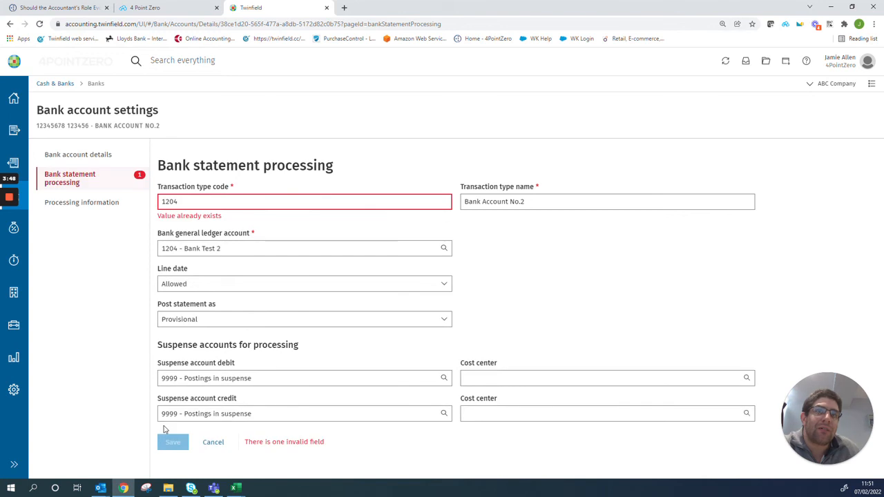
# Set the transaction type code to 1205 and save the bank account settings.
pyautogui.click(200, 202)
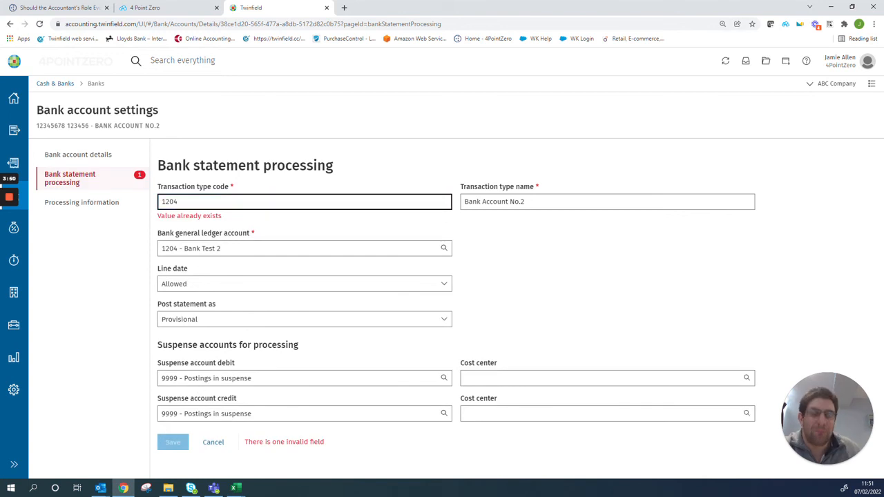
pyautogui.write('5')
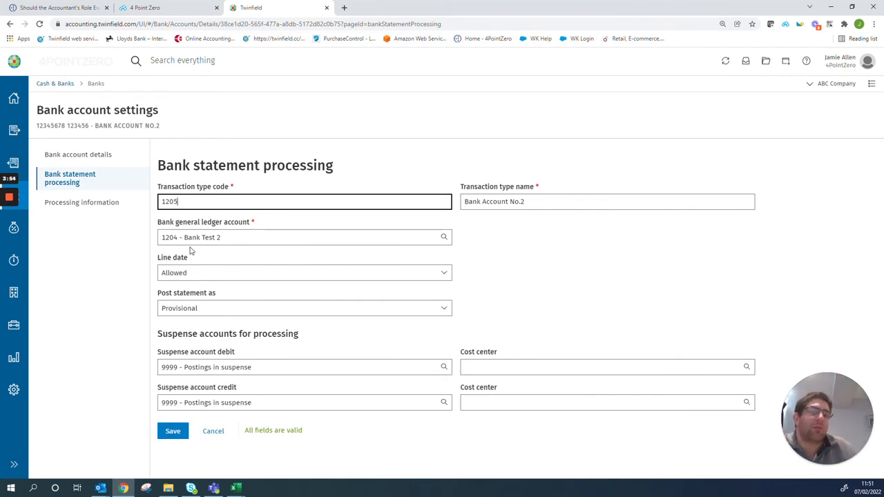
pyautogui.click(172, 431)
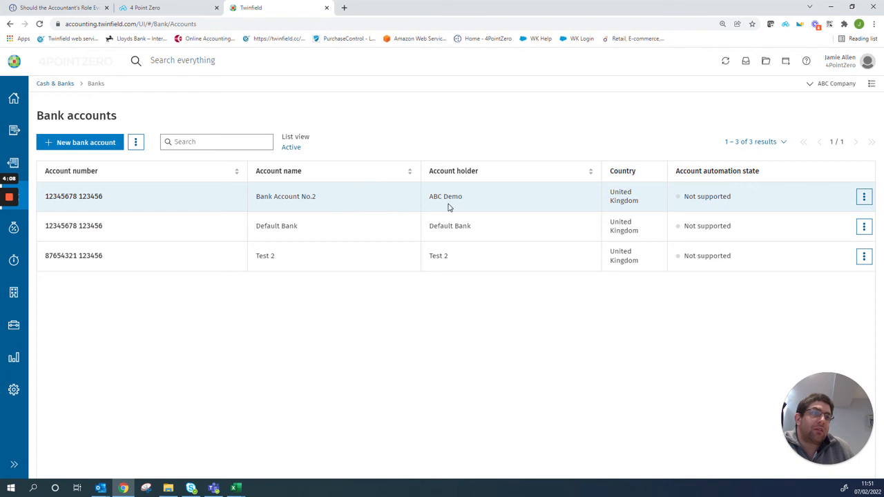
# Reopen the settings of Bank Account No.2 and review its account details and bank statement processing.
pyautogui.click(322, 270)
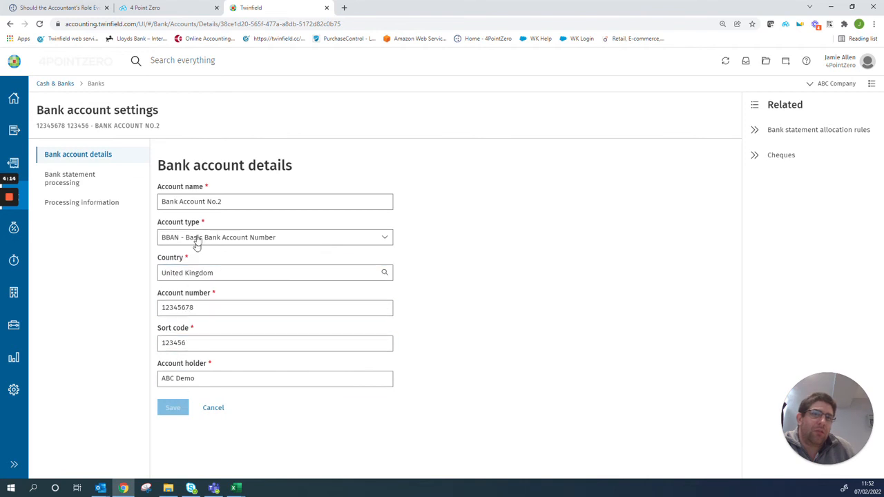
pyautogui.click(131, 183)
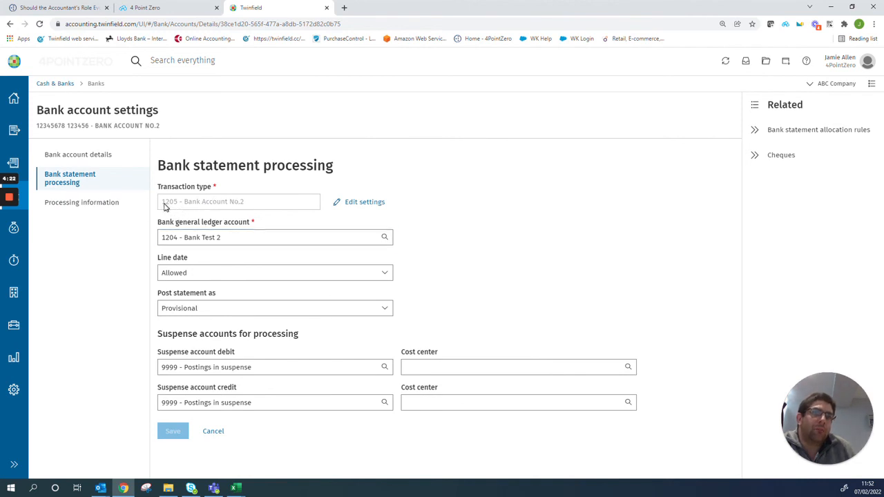
pyautogui.click(169, 238)
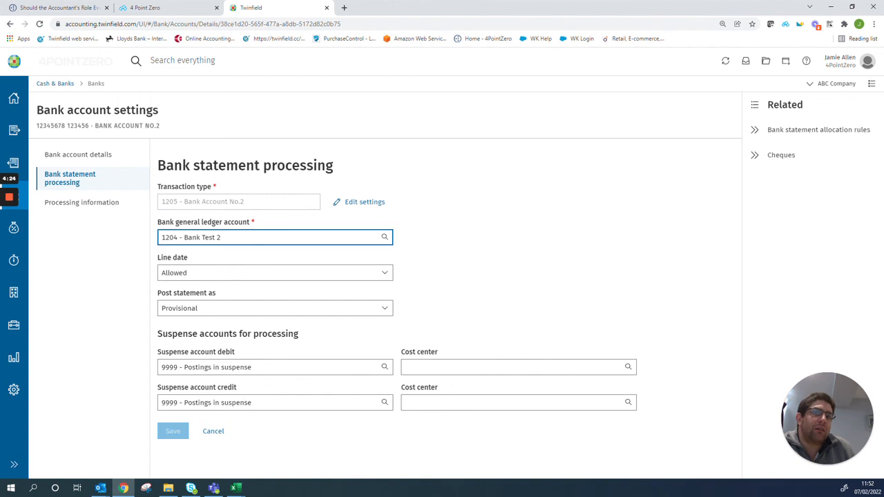
# Open the settings of the account's transaction type, select US Dollar as its currency, and leave without saving.
pyautogui.click(360, 202)
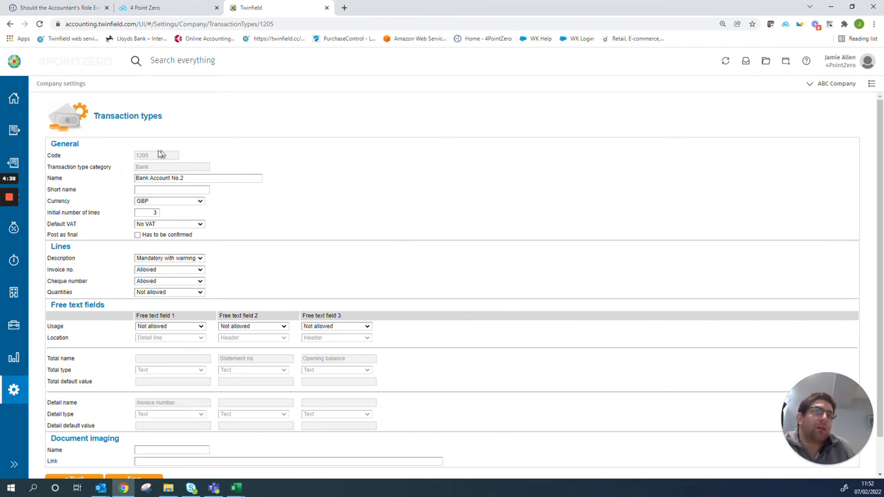
pyautogui.moveTo(104, 127); pyautogui.dragTo(168, 125)
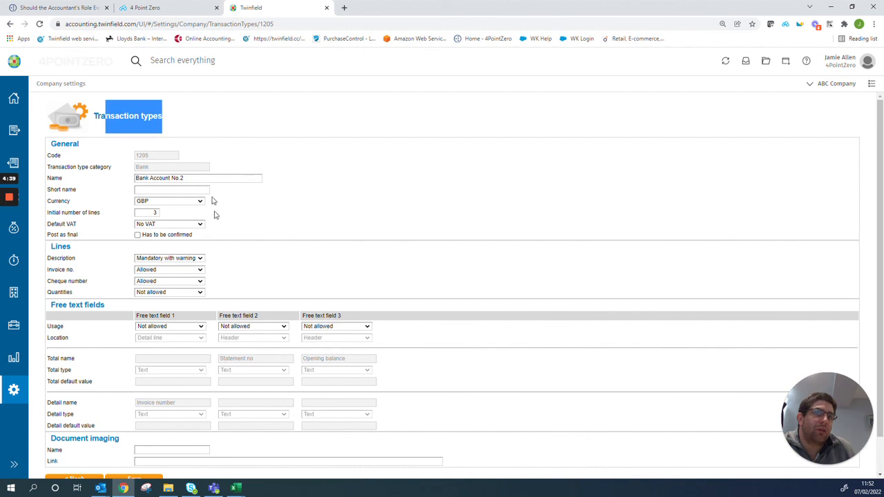
pyautogui.click(173, 202)
pyautogui.click(161, 223)
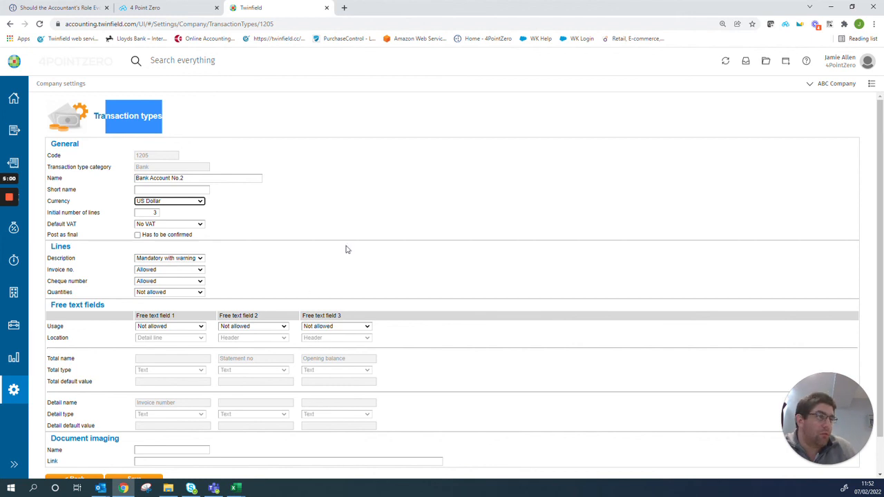
pyautogui.scroll(-1, 286, 283)
pyautogui.scroll(-1, 285, 282)
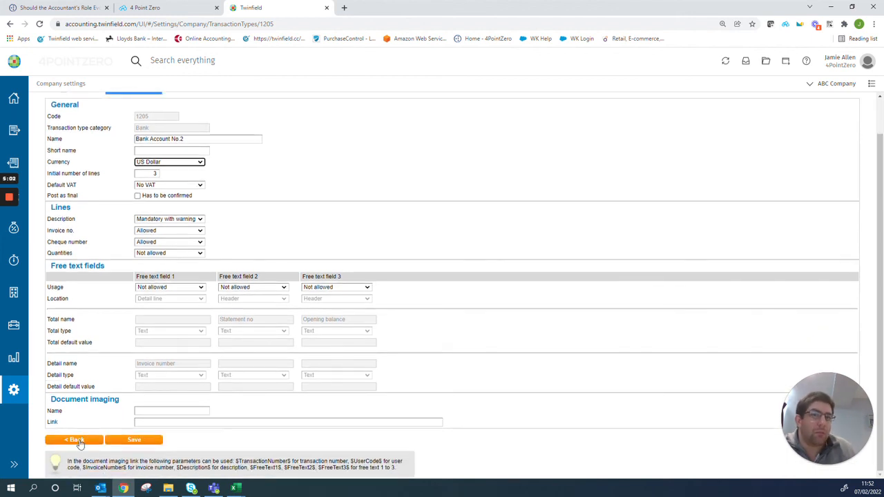
pyautogui.click(80, 444)
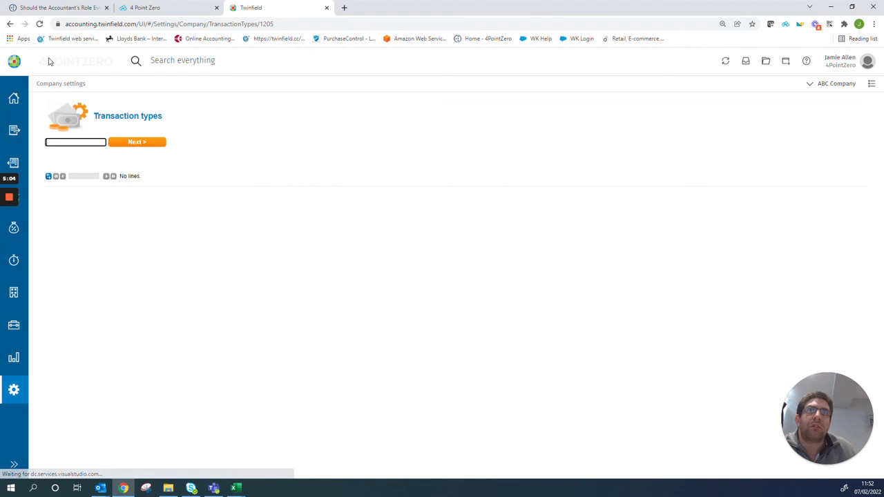
# Return to the bank accounts list under Cash & Banks.
pyautogui.click(9, 25)
pyautogui.click(9, 25)
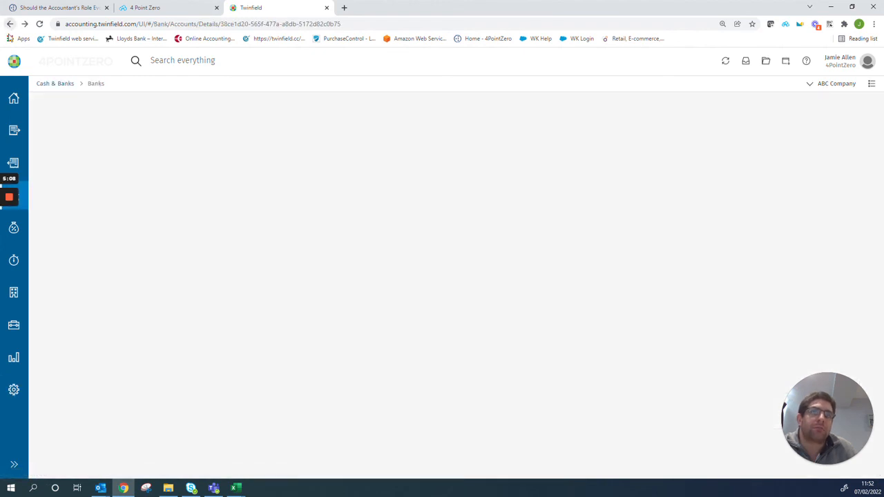
pyautogui.click(56, 84)
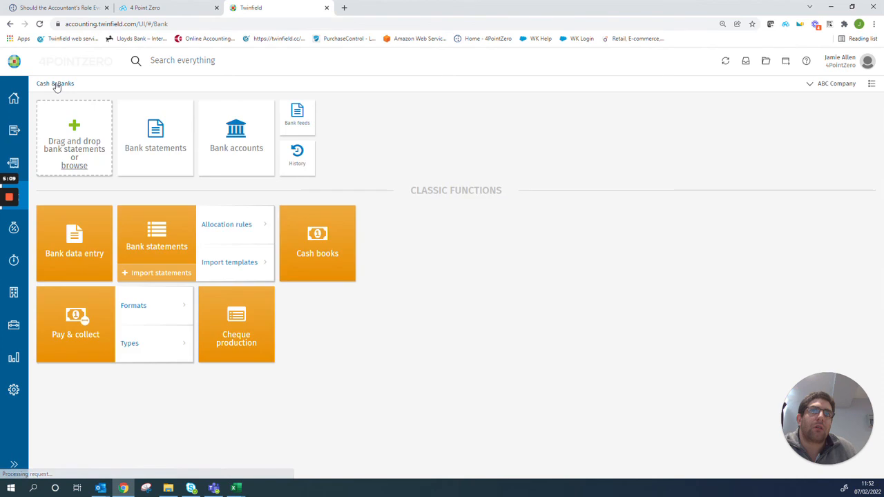
pyautogui.click(225, 127)
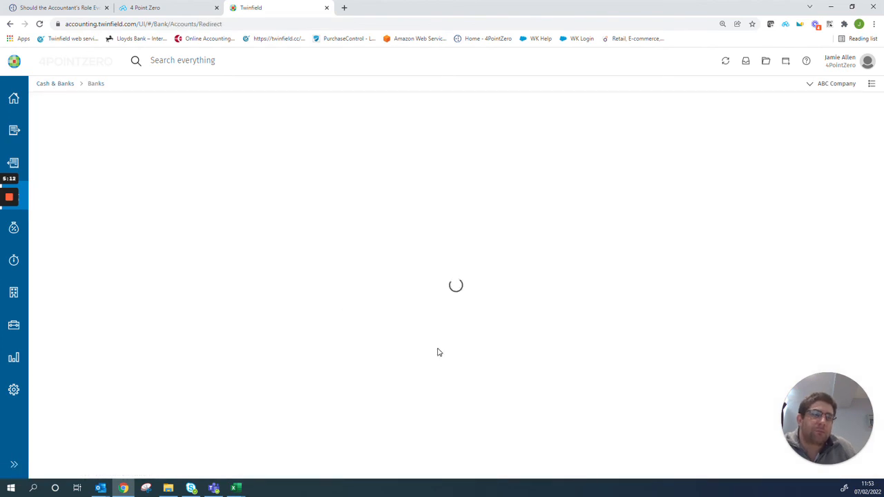